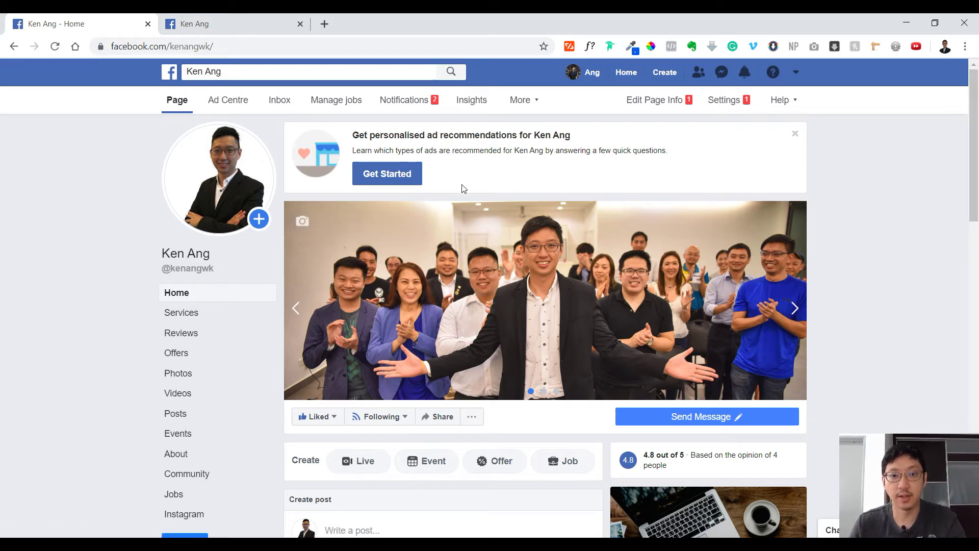
Open the Page's Messaging settings and look over the available sections
click(727, 104)
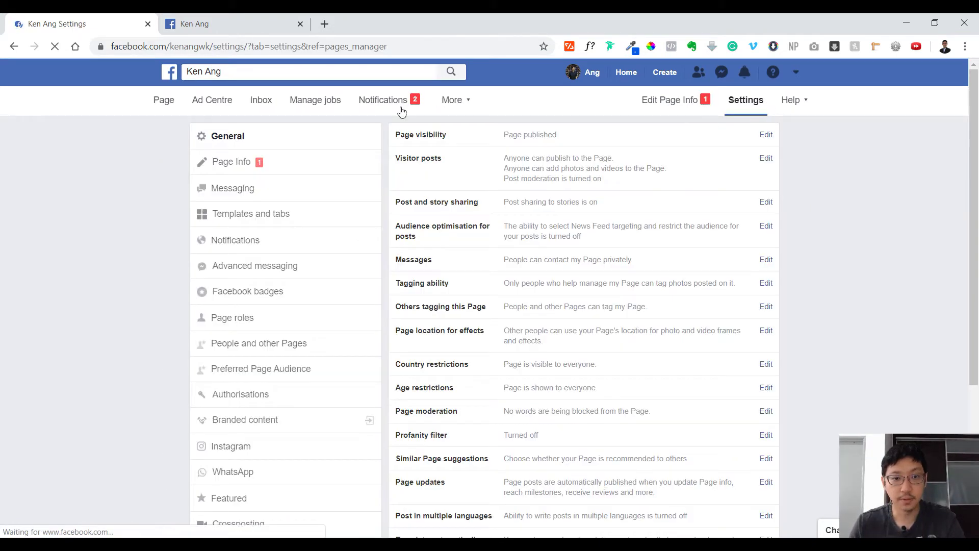
click(241, 189)
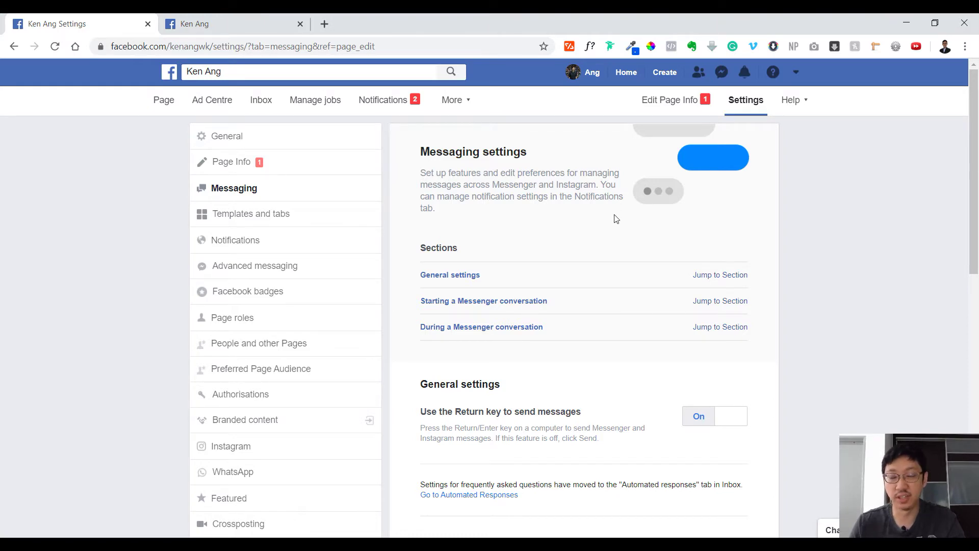
scroll(716, 246, down, 5)
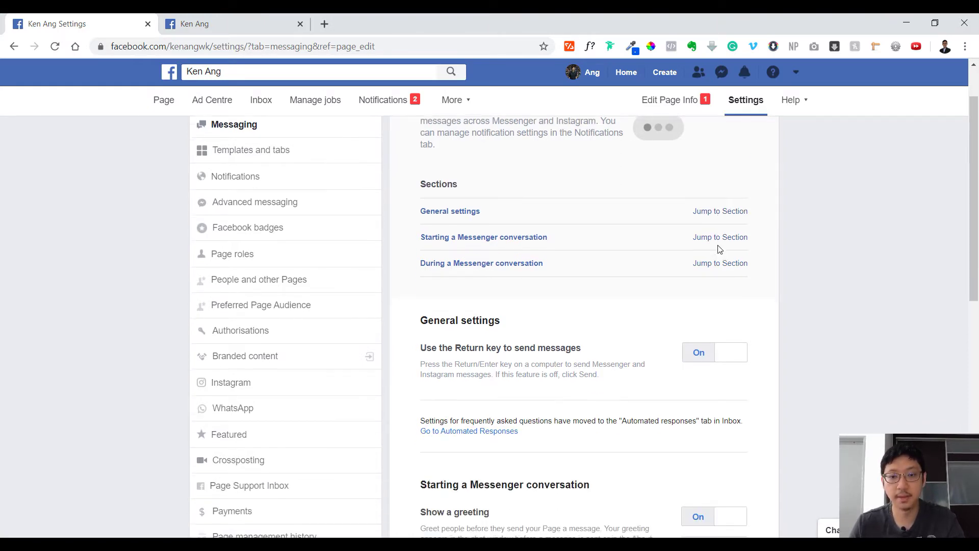
scroll(719, 249, up, 2)
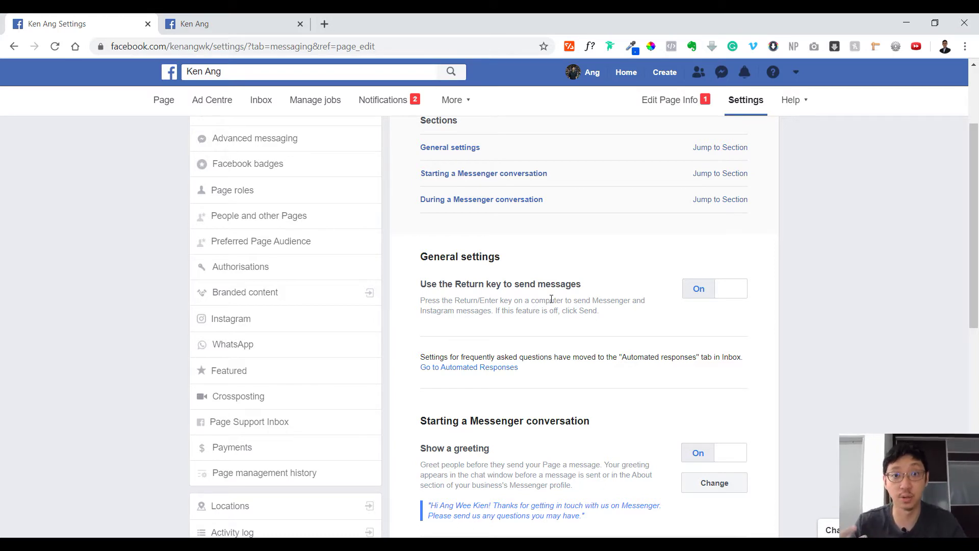
Open the Messenger greeting for editing and examine its text and phone preview
scroll(551, 299, down, 4)
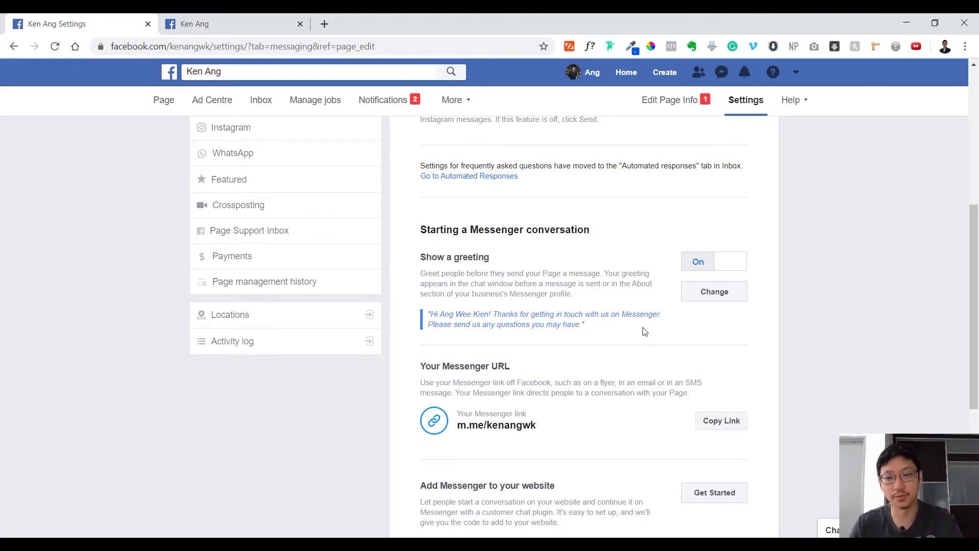
click(734, 298)
scroll(901, 338, down, 3)
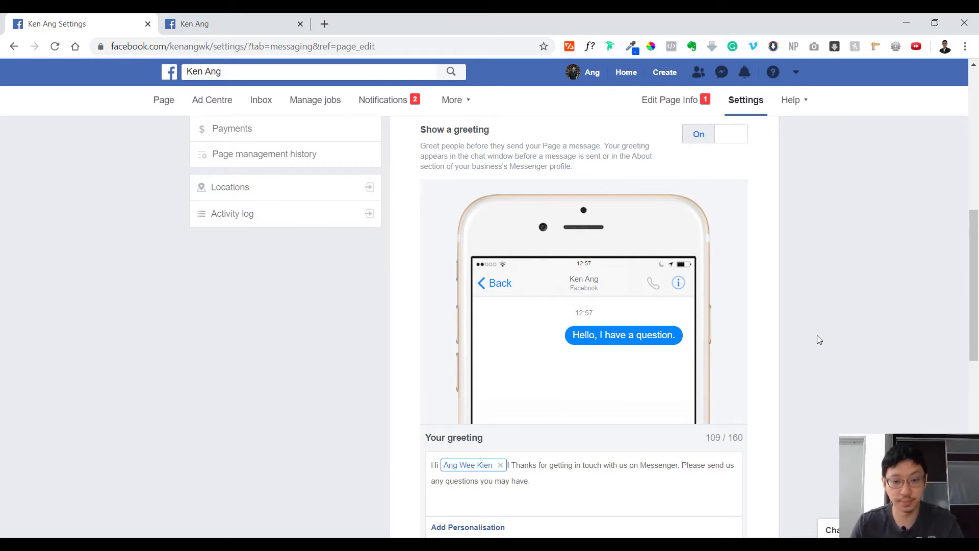
Examine the Page's Messenger link, selecting its text, and look over the website plugin and conversation settings
scroll(836, 319, down, 8)
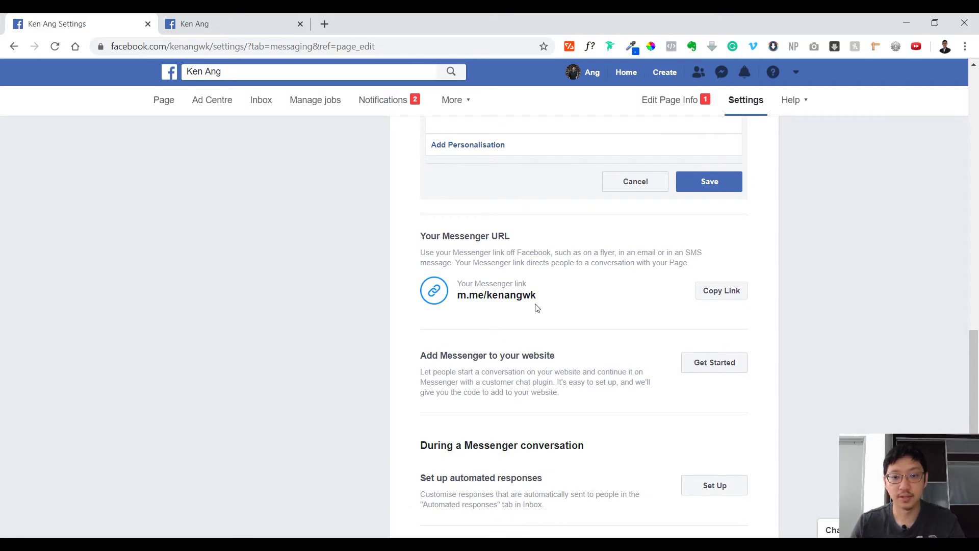
drag(541, 296, 458, 295)
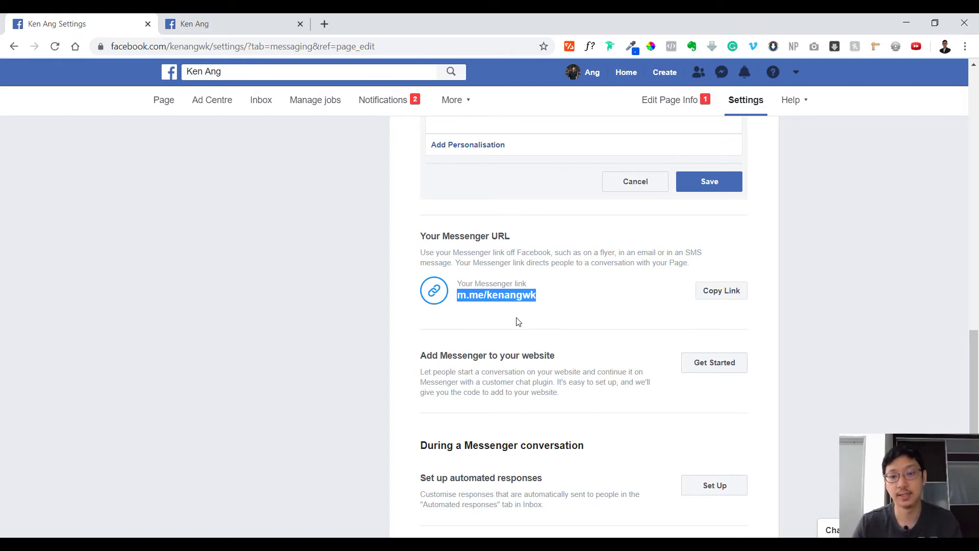
scroll(550, 286, down, 1)
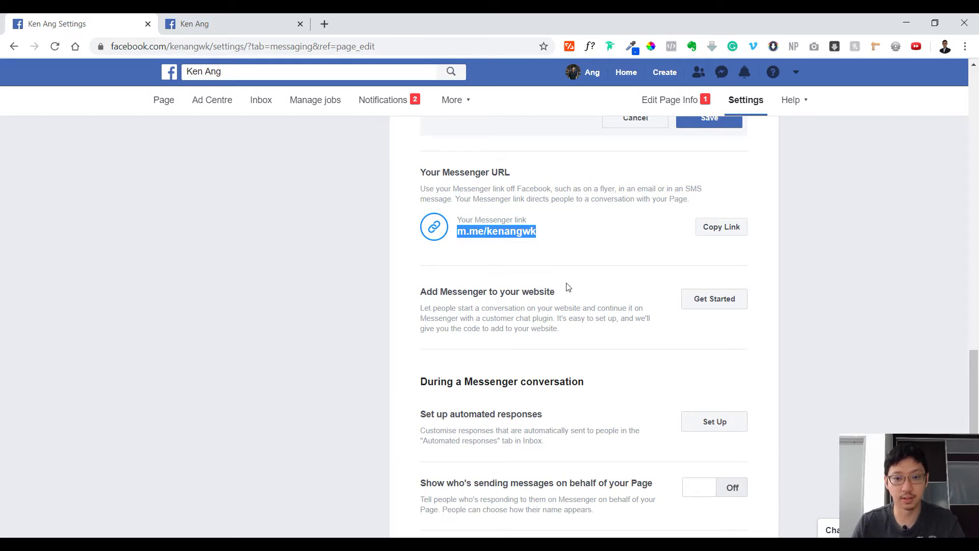
scroll(586, 280, down, 2)
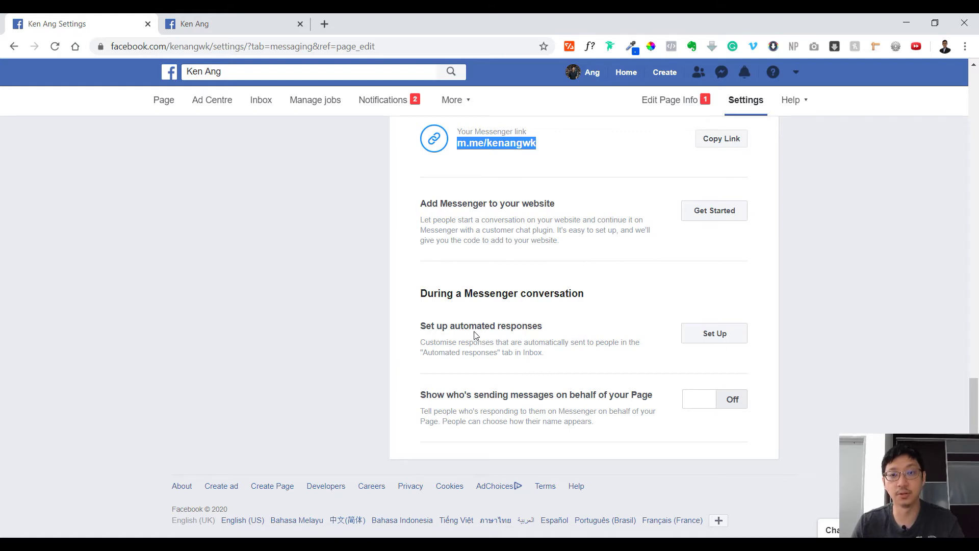
Open the setup of automated responses and examine the away message's description, weekly schedule and preview
click(714, 334)
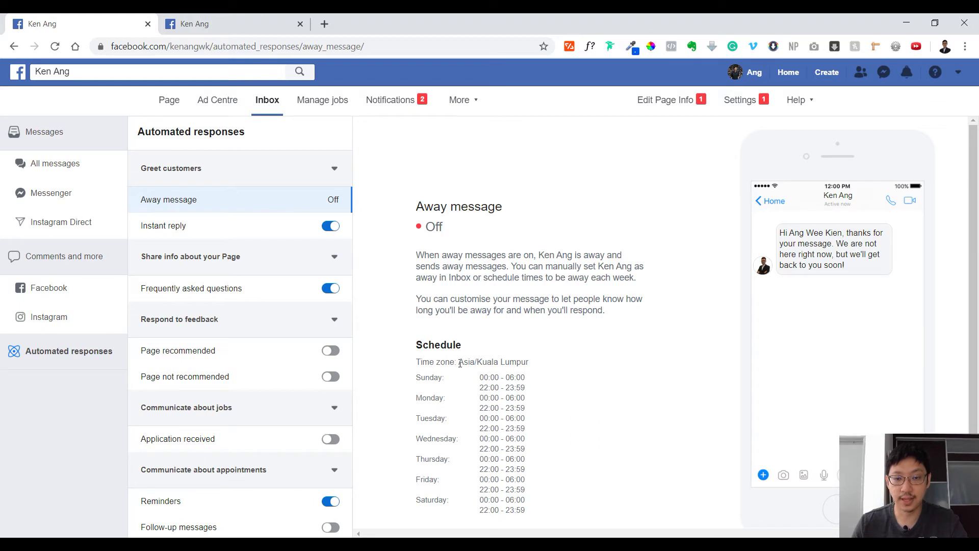
scroll(459, 363, down, 1)
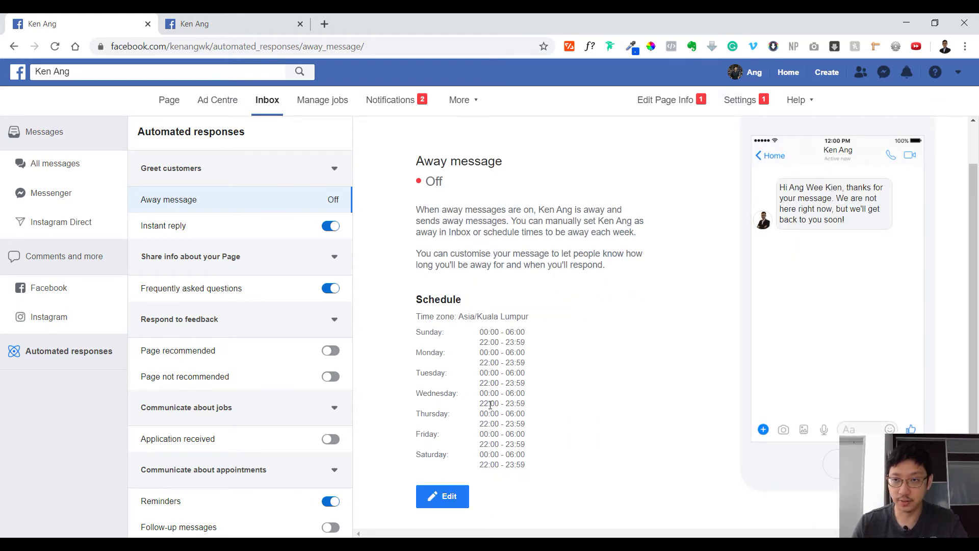
scroll(490, 404, up, 1)
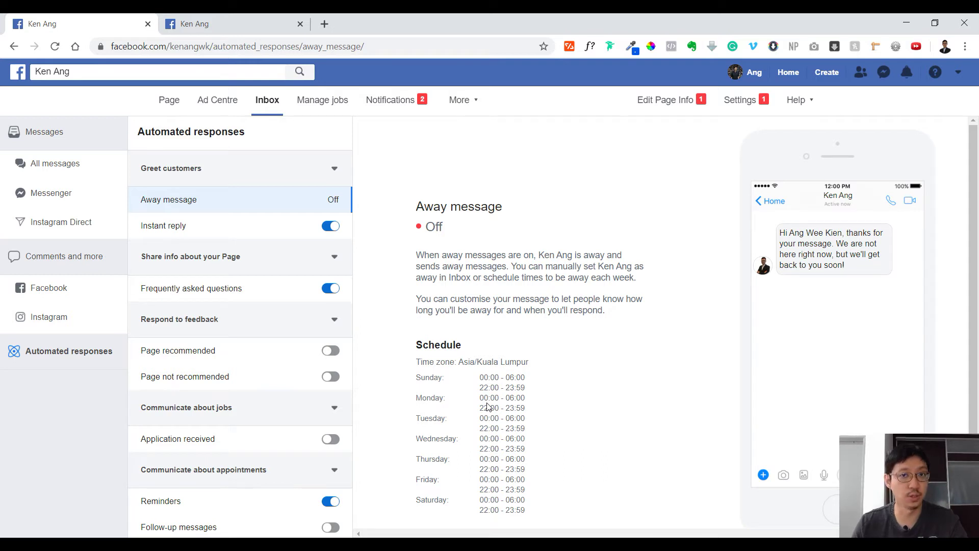
scroll(489, 407, down, 1)
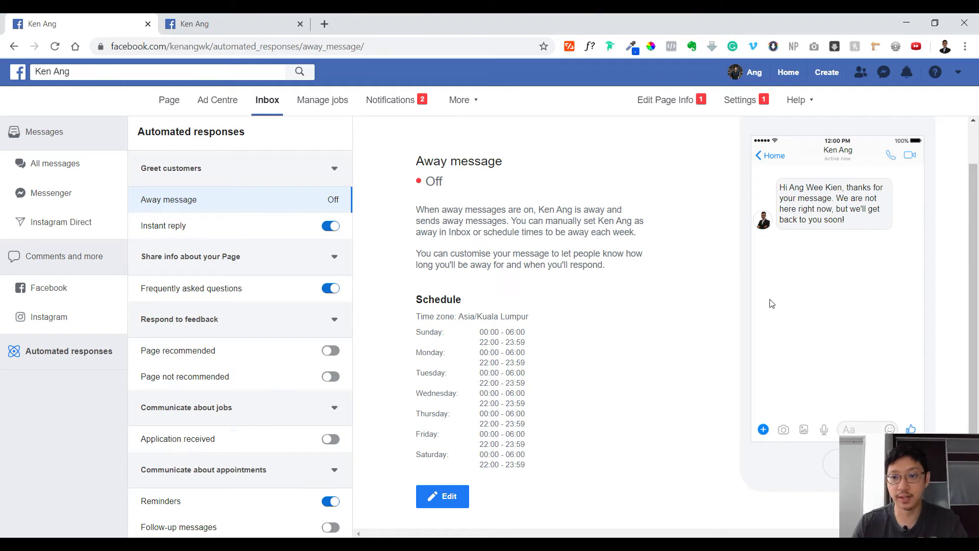
scroll(793, 295, up, 1)
scroll(614, 328, down, 1)
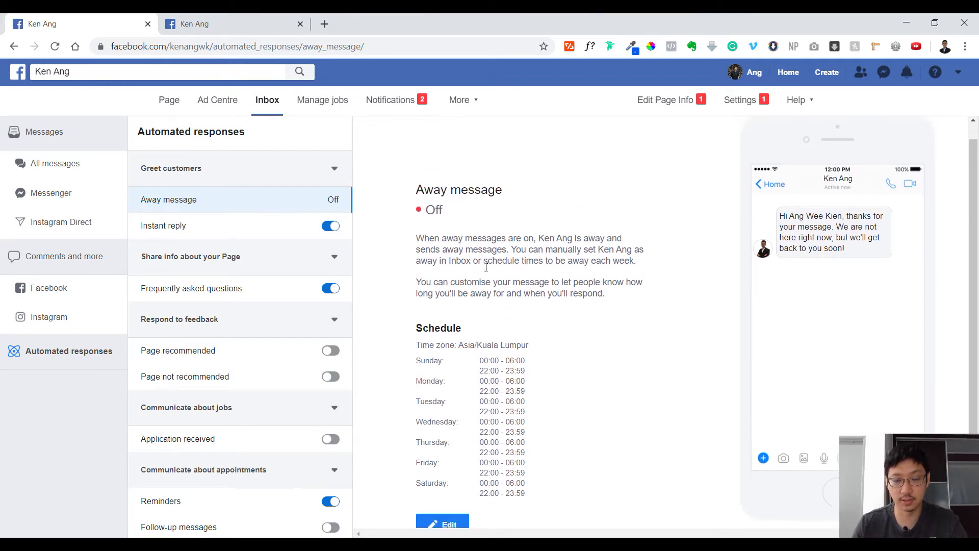
scroll(579, 328, up, 1)
scroll(571, 337, down, 1)
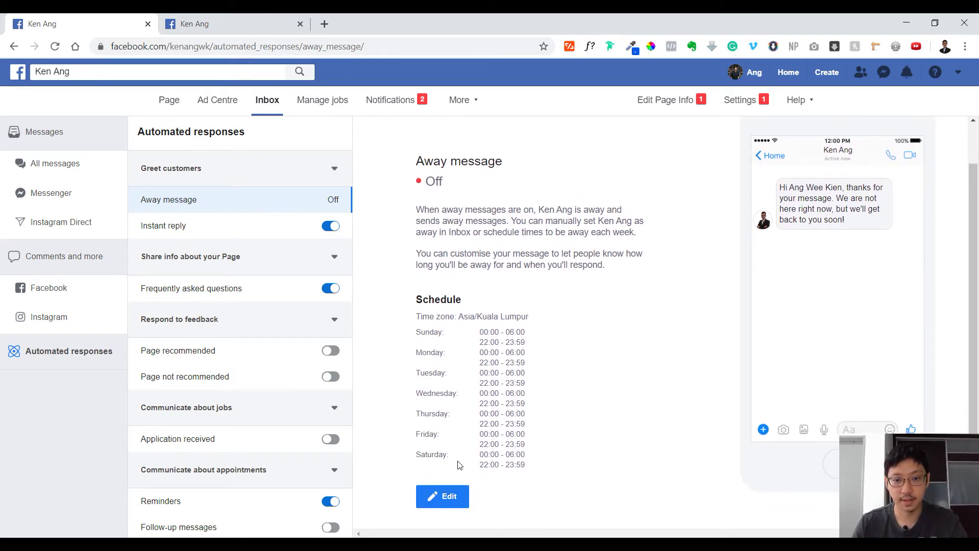
Open the away message for editing, inspect its timing and message text, and leave the editor without saving
click(448, 496)
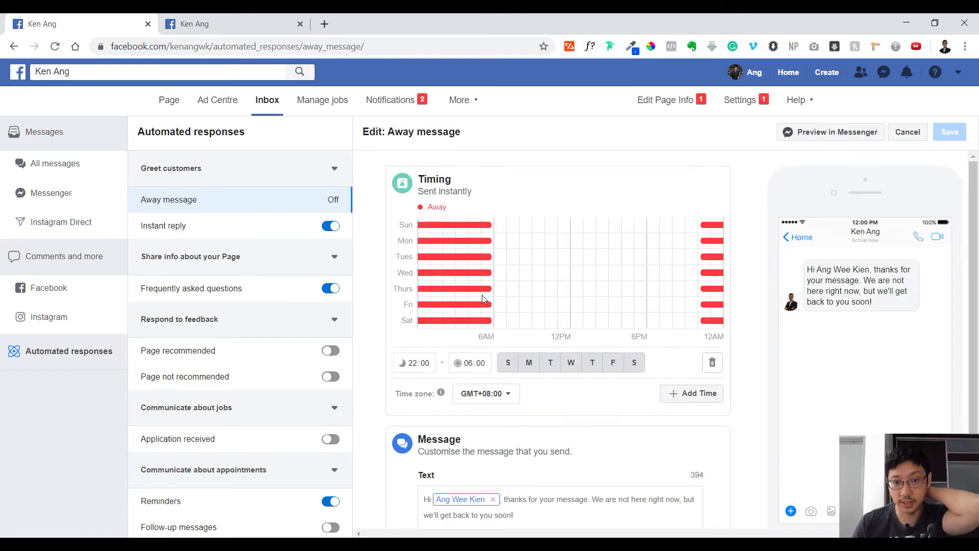
scroll(472, 252, down, 1)
scroll(539, 399, up, 1)
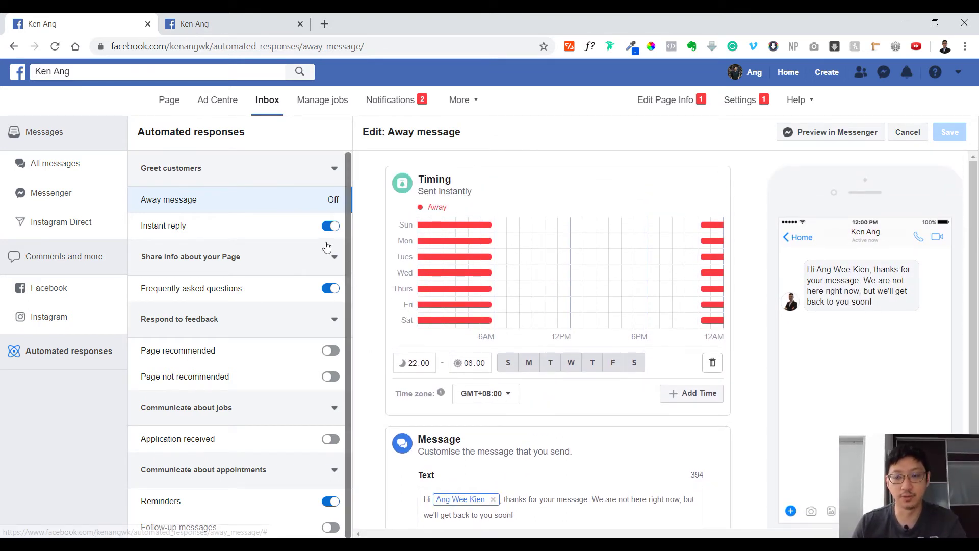
click(907, 132)
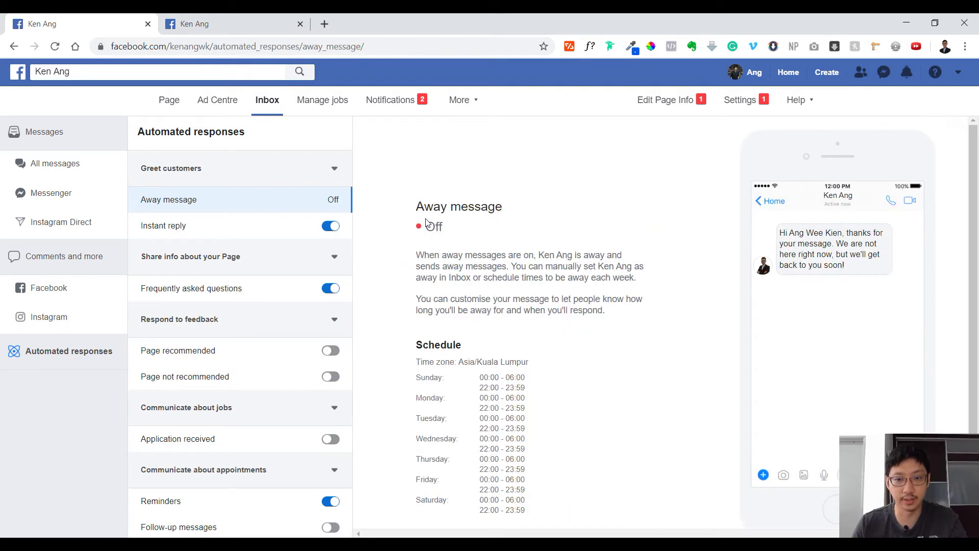
View the Instant reply response, open its message for editing, and leave the editor without changes
scroll(492, 268, down, 1)
click(156, 224)
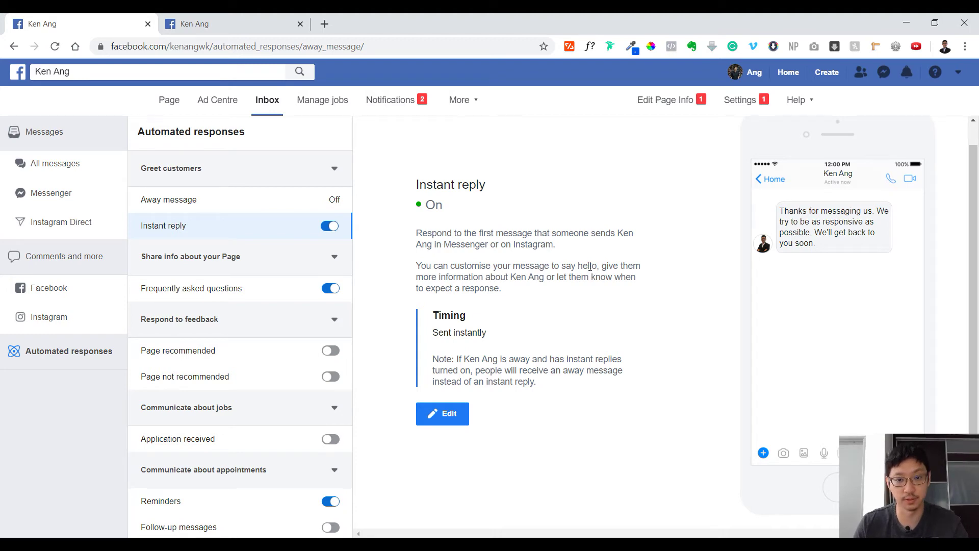
click(444, 413)
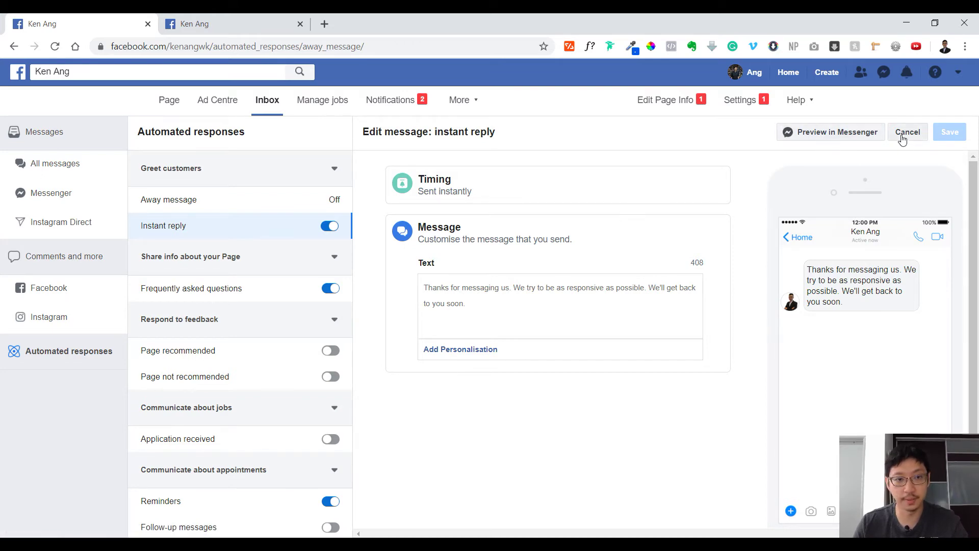
click(902, 135)
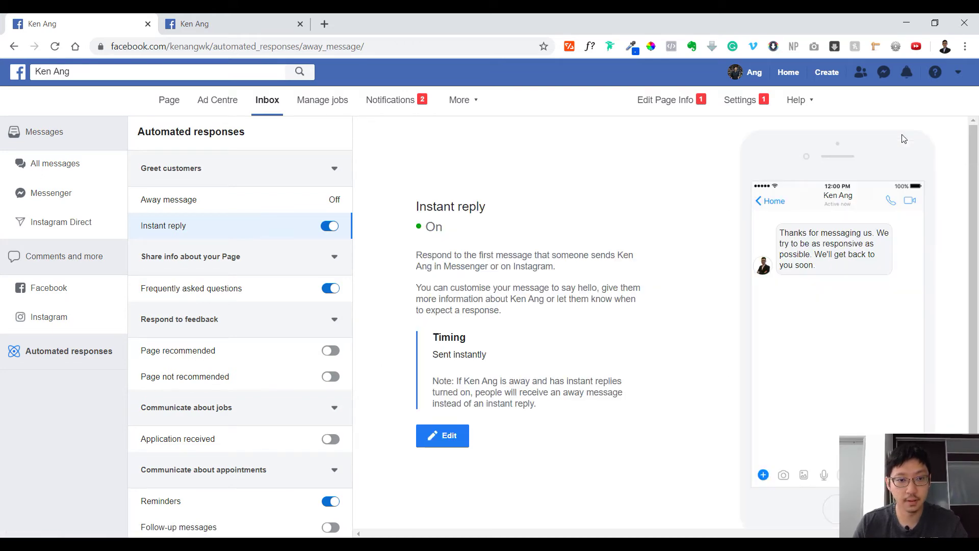
Open the Frequently asked questions response for editing and examine its timing and question options
click(233, 288)
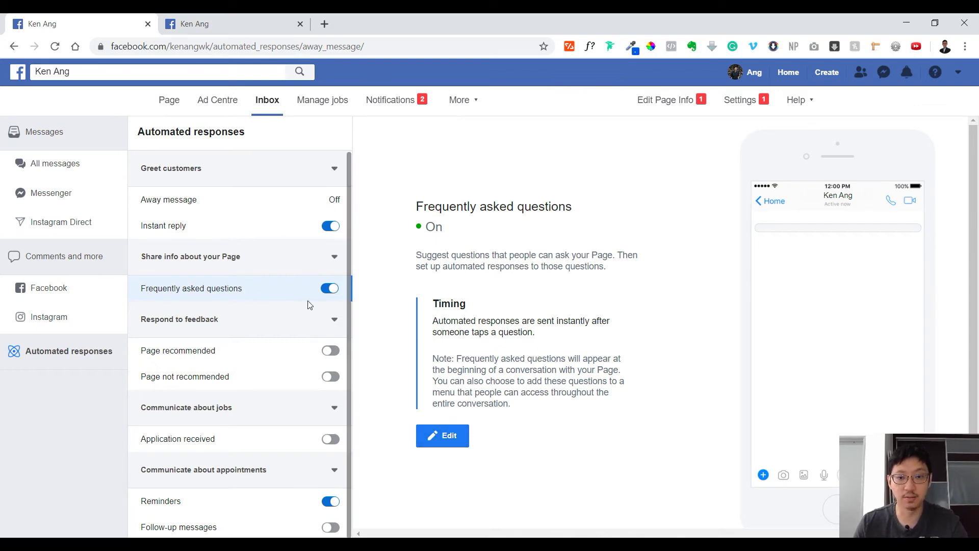
click(443, 436)
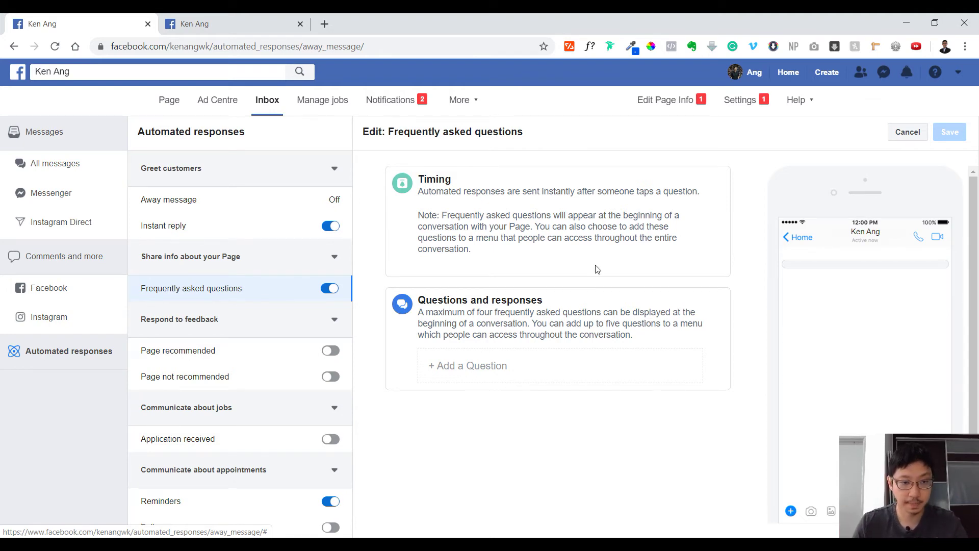
Examine the Page recommended and Page not recommended responses, opening the latter's editor to view its message, image and button options
click(244, 357)
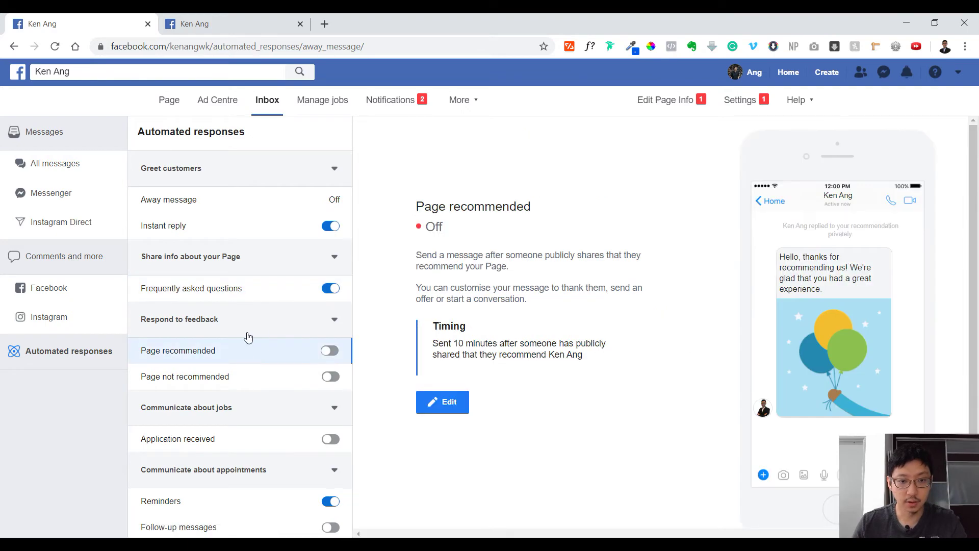
scroll(245, 354, down, 1)
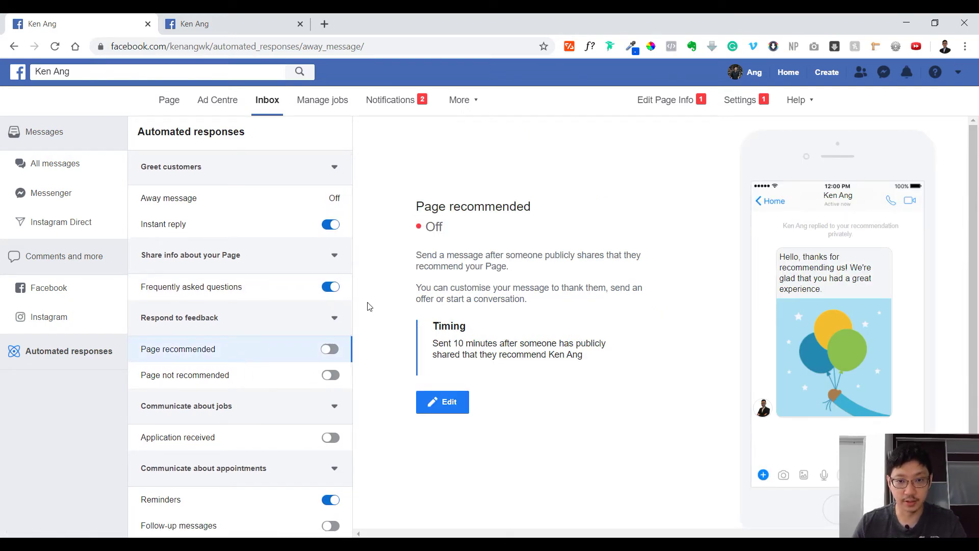
click(214, 374)
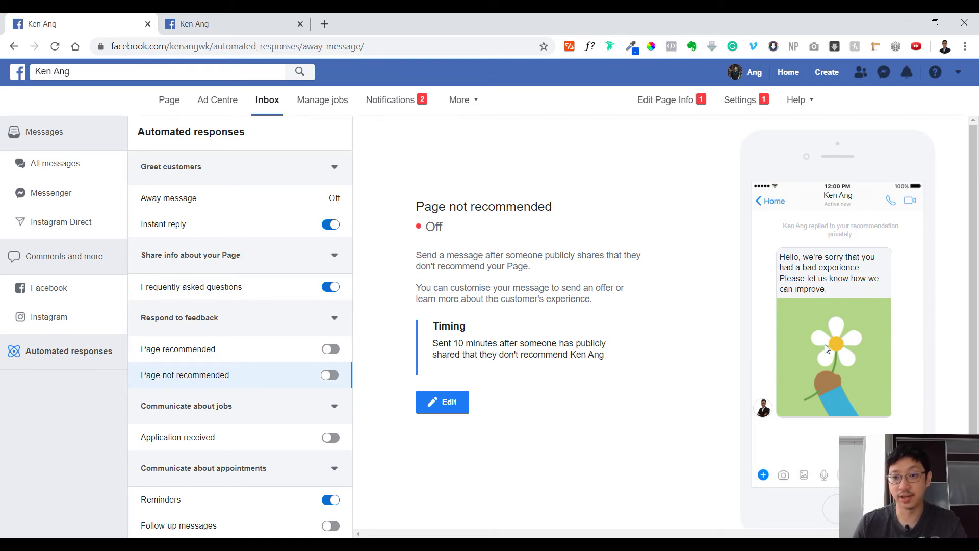
click(458, 403)
scroll(552, 362, down, 2)
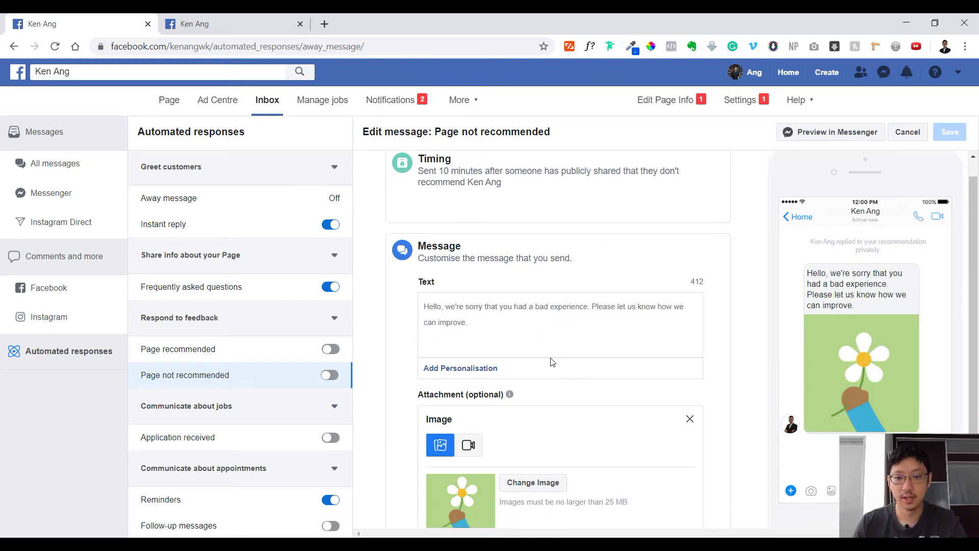
scroll(552, 362, down, 1)
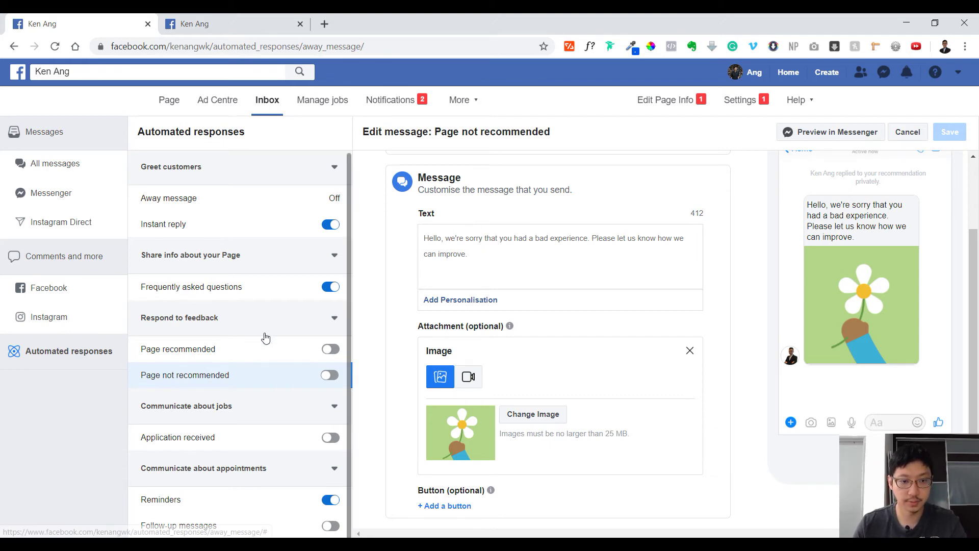
View the job Application received response and the appointment Reminders response, checking their descriptions and timing
click(232, 439)
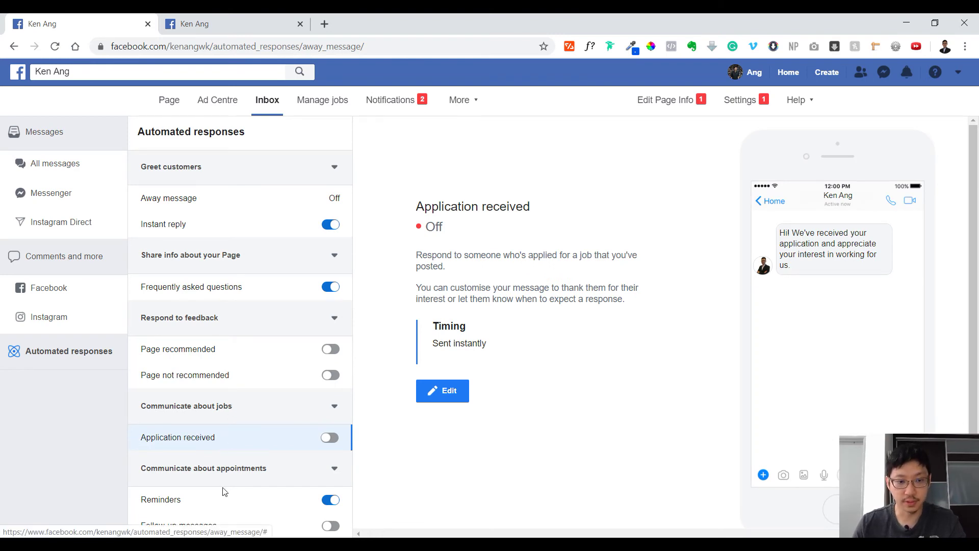
click(232, 500)
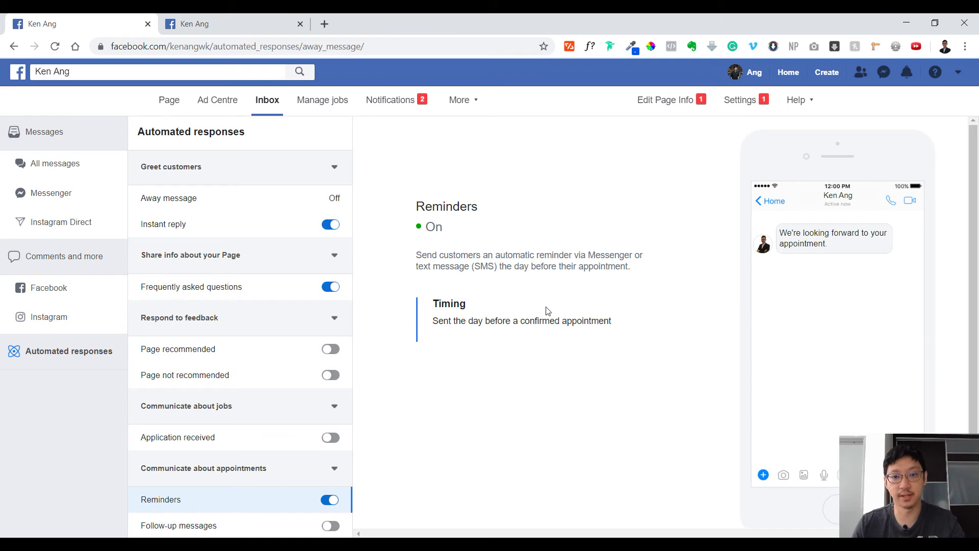
scroll(546, 321, down, 1)
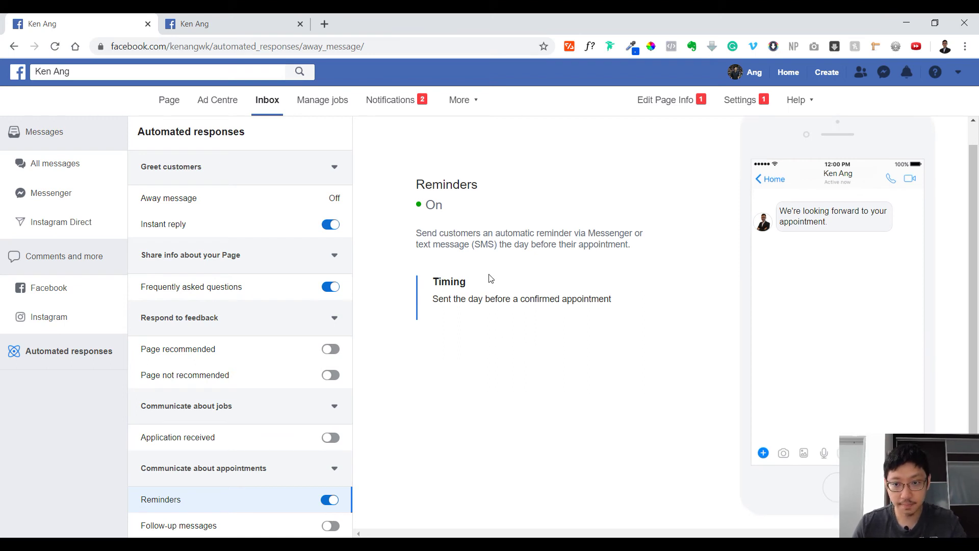
drag(451, 298, 520, 299)
drag(631, 320, 629, 319)
click(559, 314)
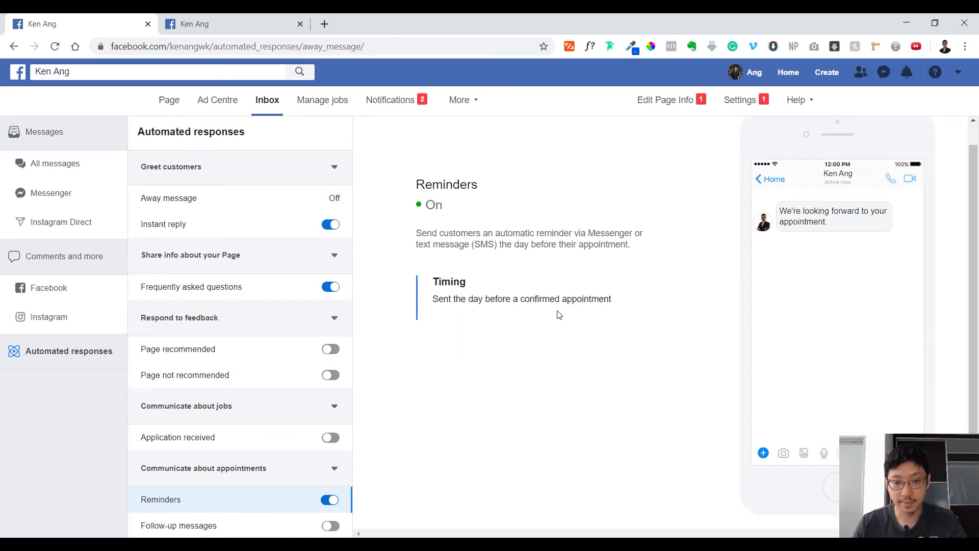
scroll(462, 271, up, 1)
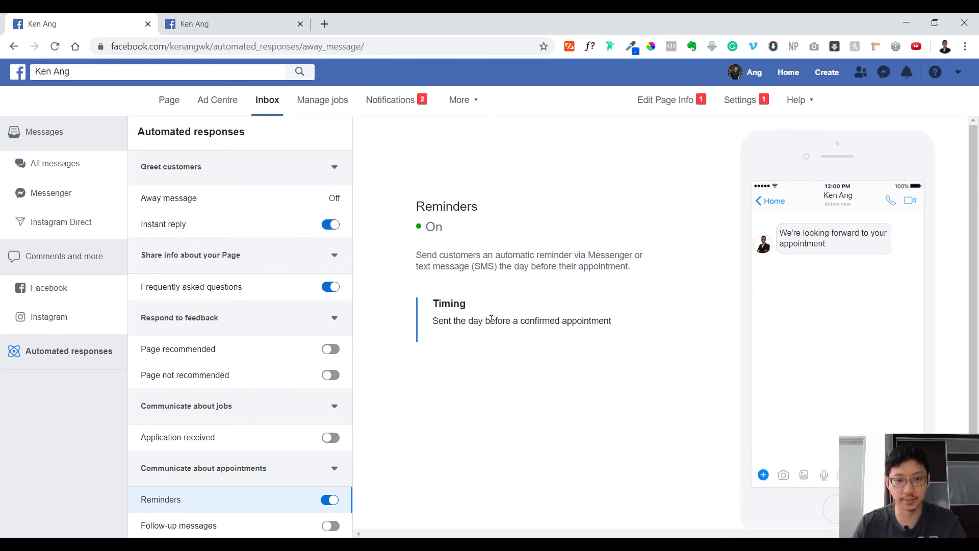
scroll(377, 376, down, 1)
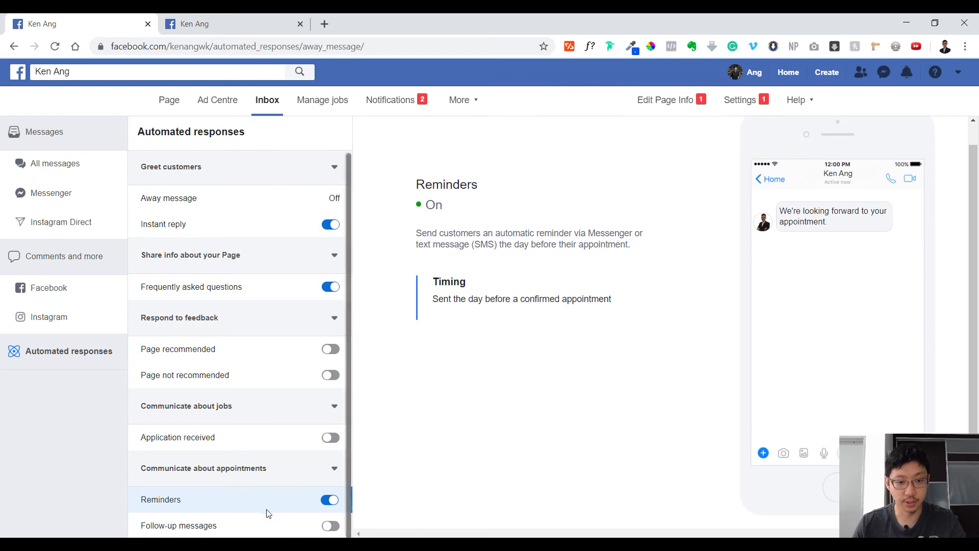
View the appointment Follow-up messages response, and open the Instant reply message for editing
click(221, 525)
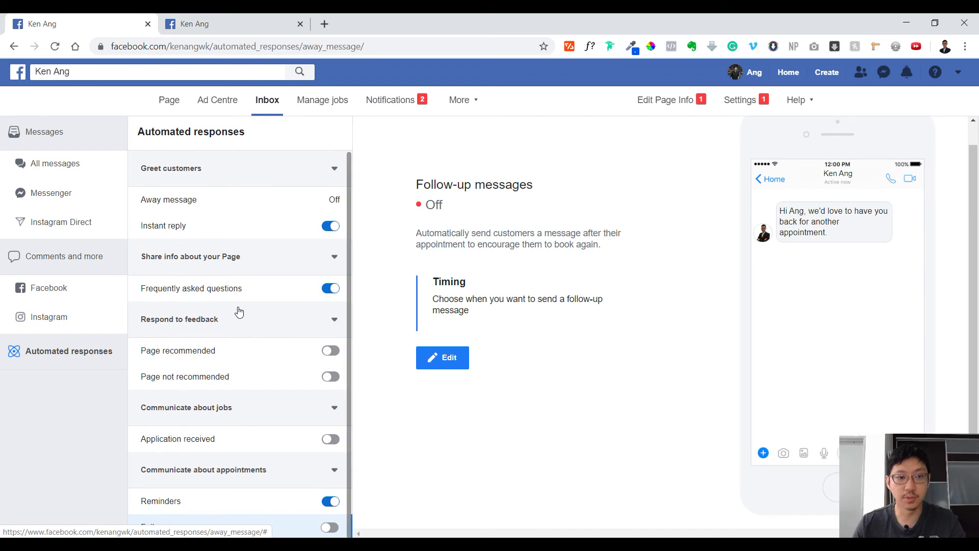
click(238, 224)
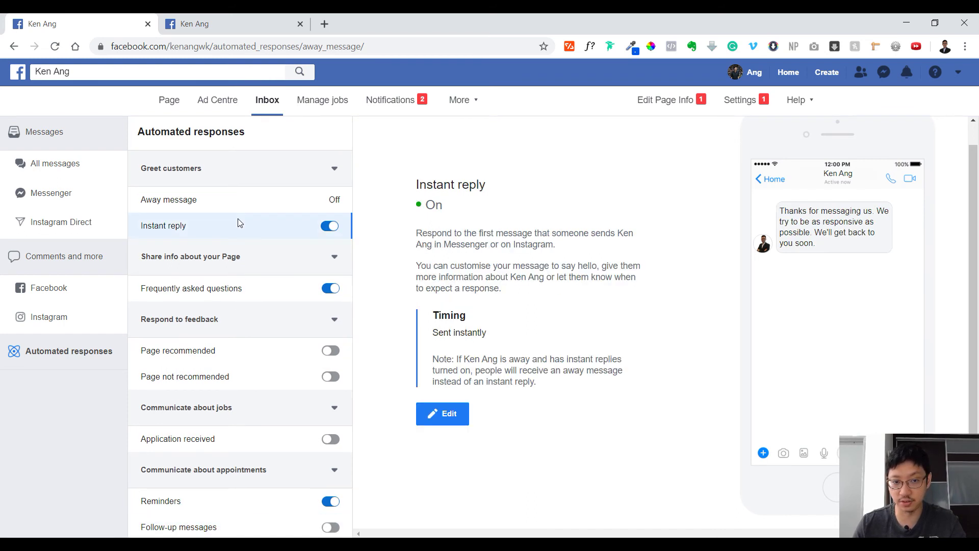
click(442, 413)
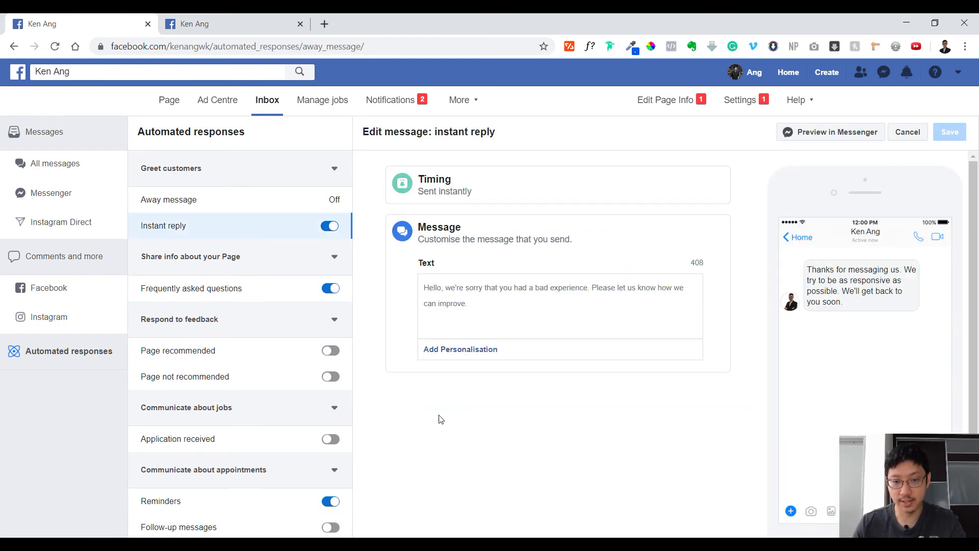
scroll(421, 334, down, 1)
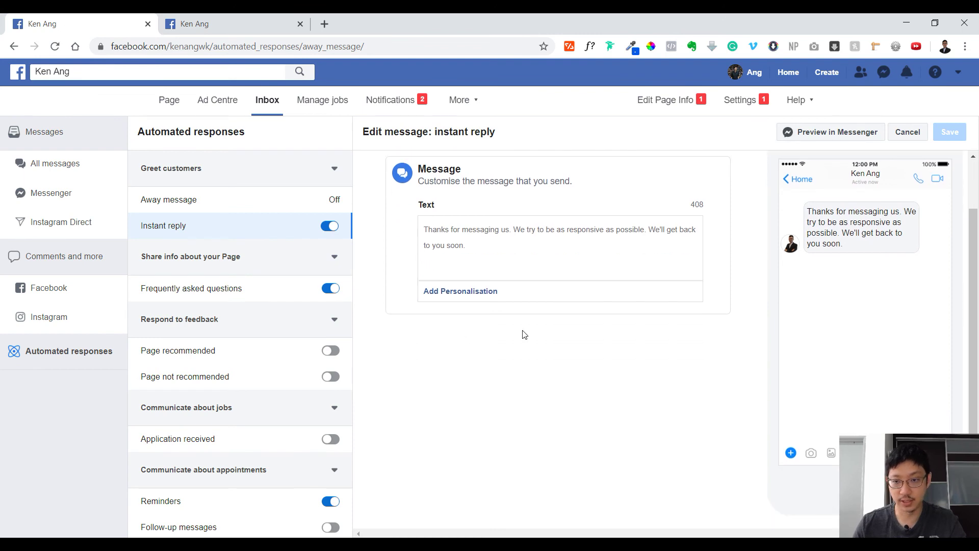
Add a separate paragraph at the end of the Instant reply text reading "While waiting, feel free to visit my youtube page."
click(444, 264)
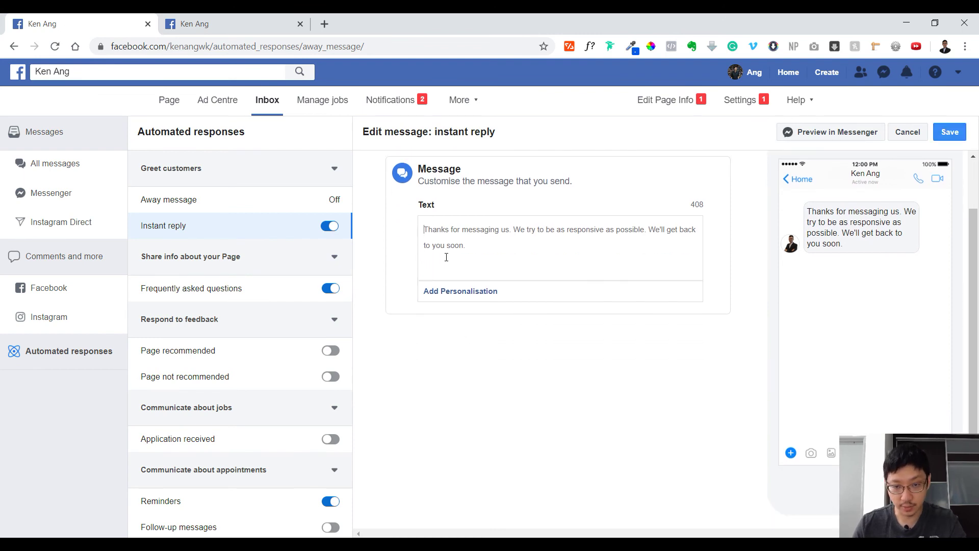
click(494, 255)
key(Return)
key(Return)
text(Whi)
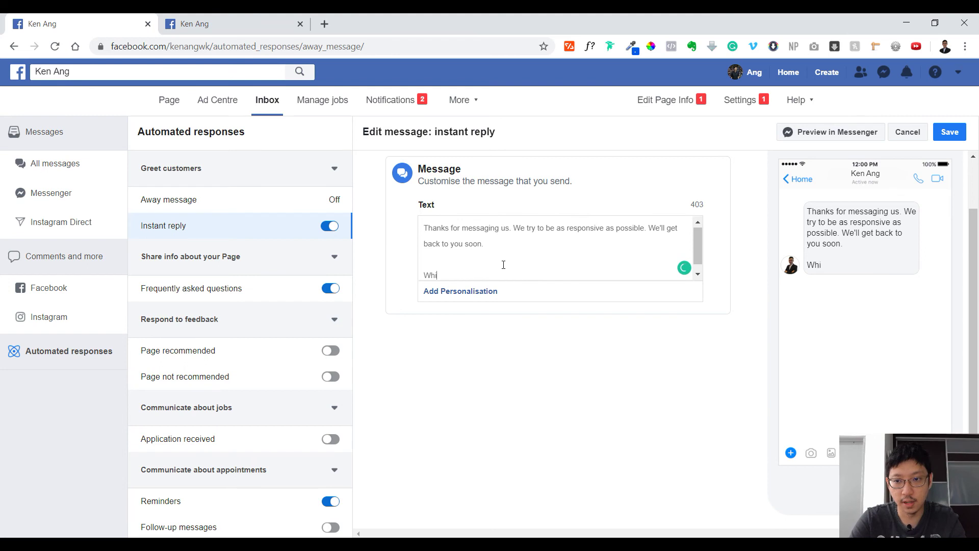
text(le waiting)
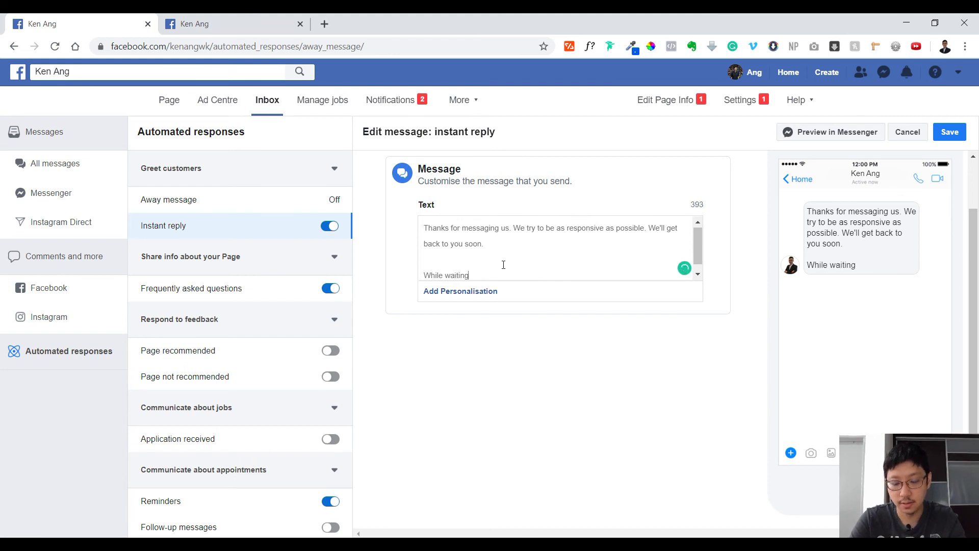
text(, feel fre)
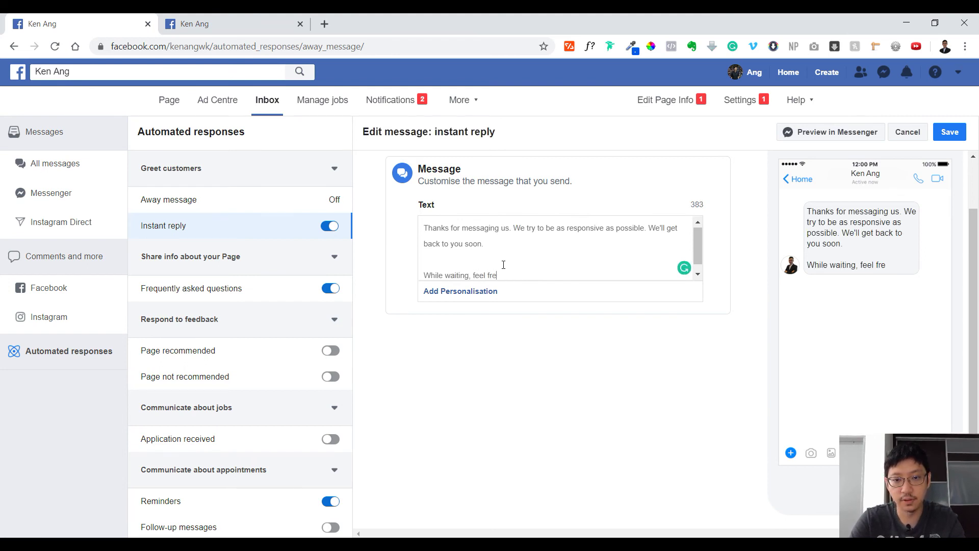
text(e to visit my y)
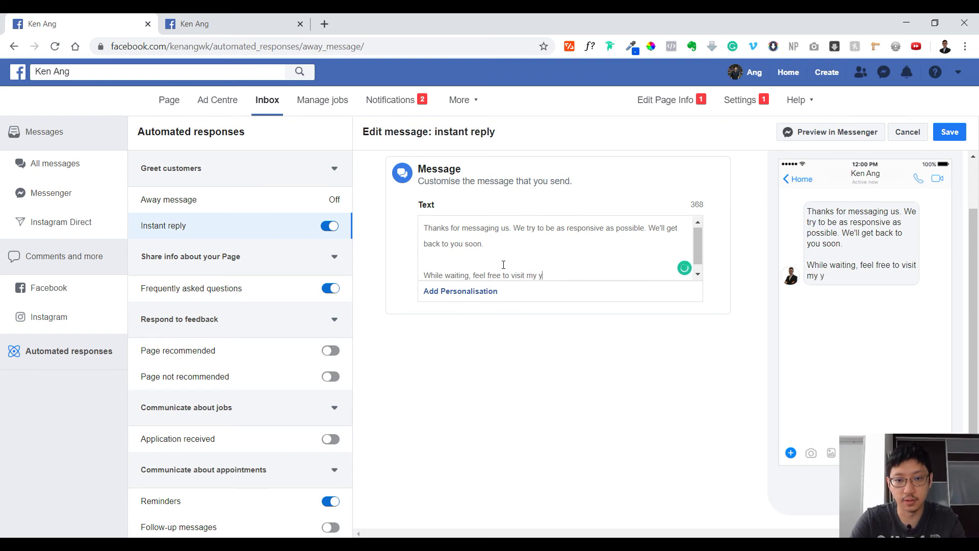
text(outube page.)
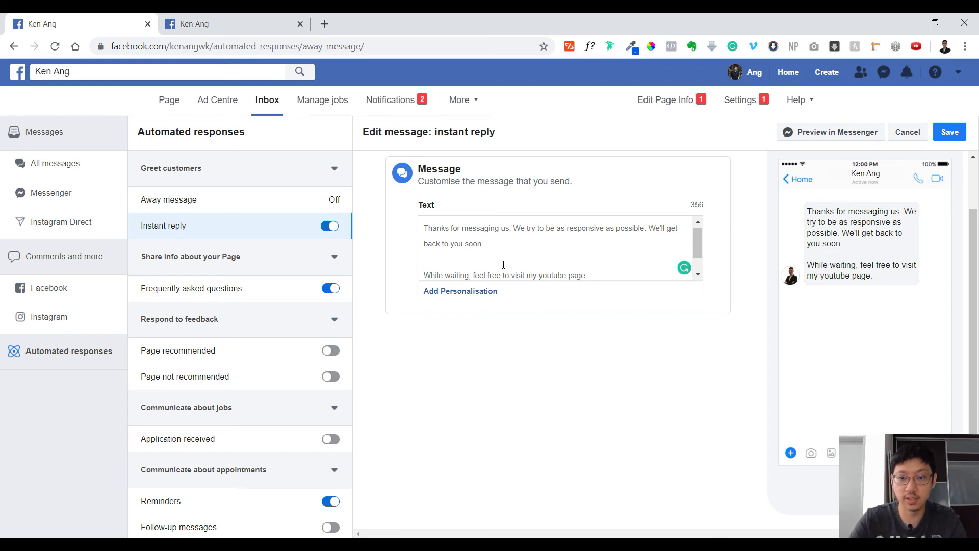
key(Return)
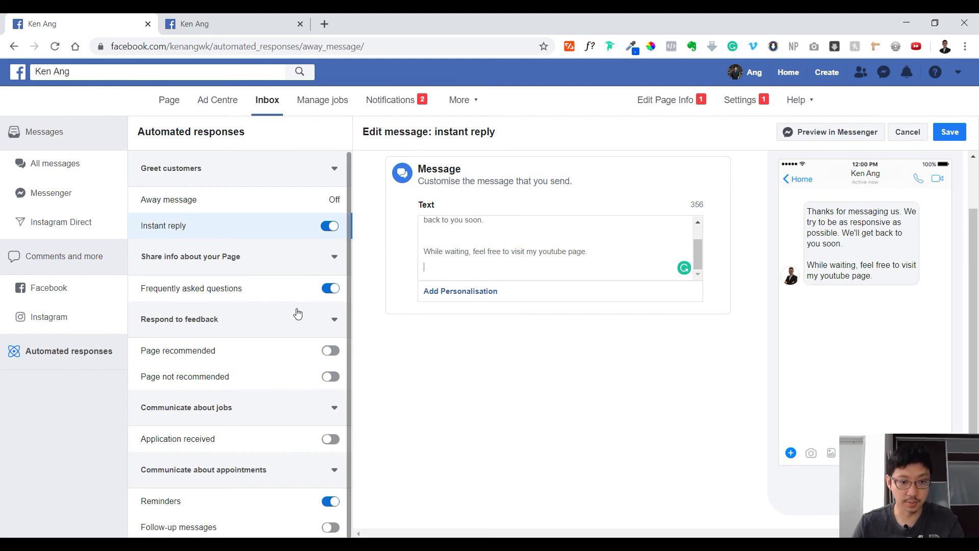
scroll(289, 350, down, 1)
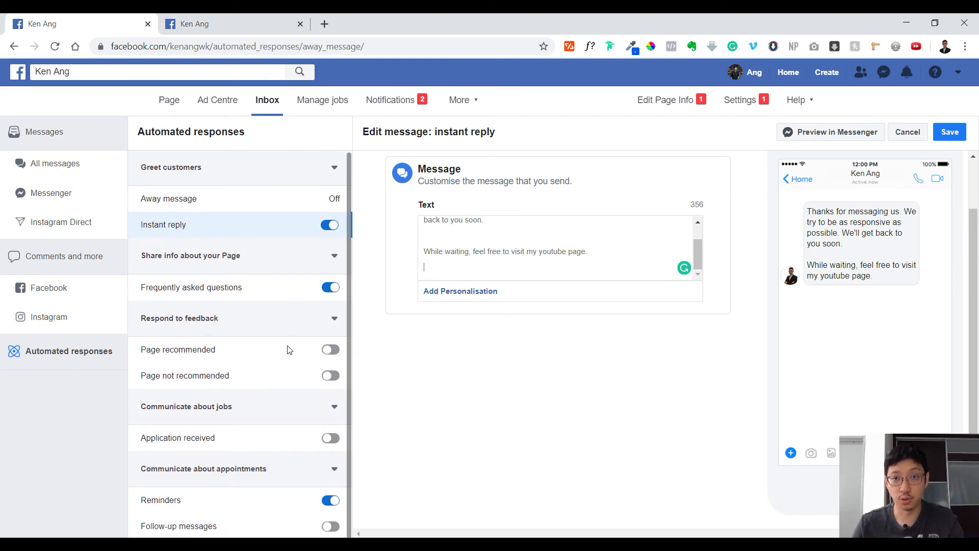